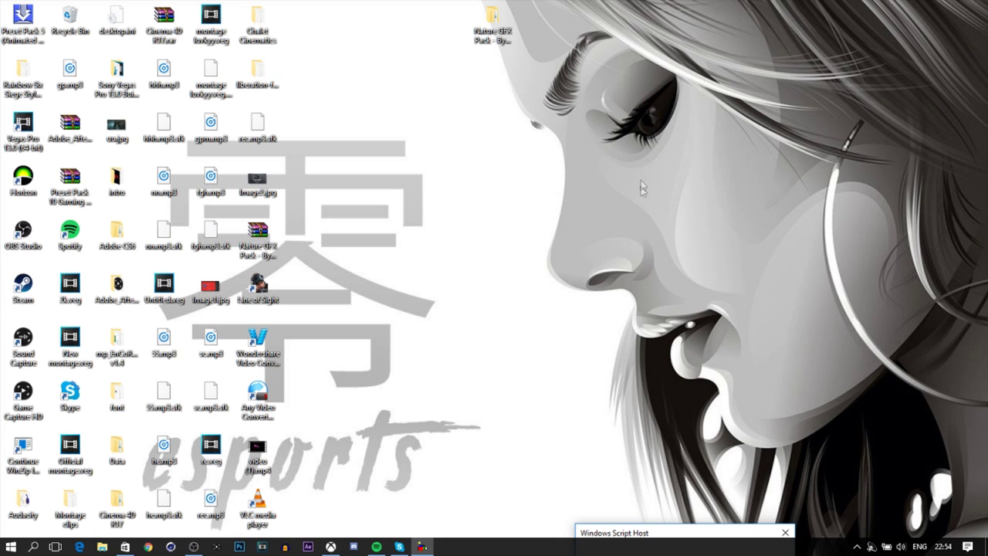
# - Look through the gamerpic choices in the regular Xbox app's profile customisation, and leave the profile unchanged
pyautogui.click(330, 547)
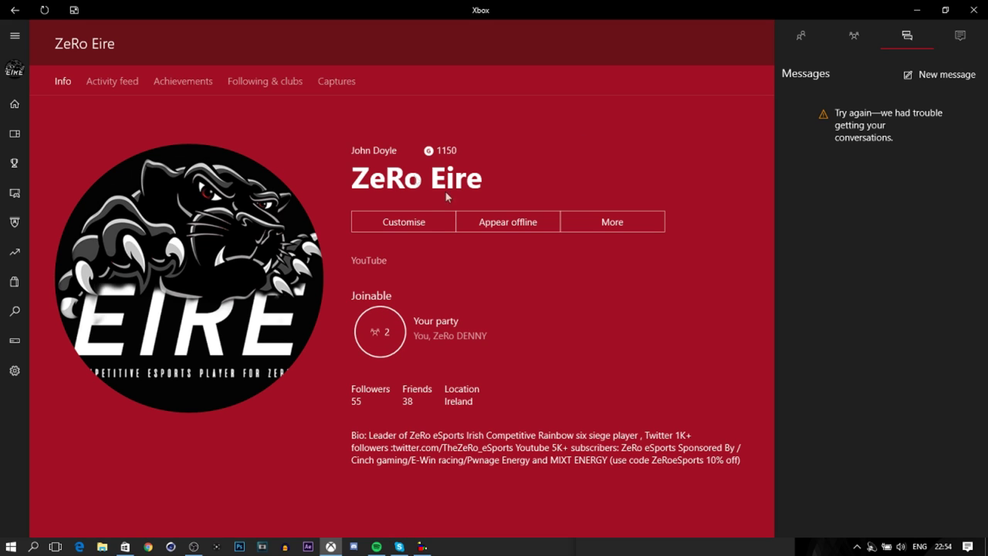
pyautogui.click(385, 222)
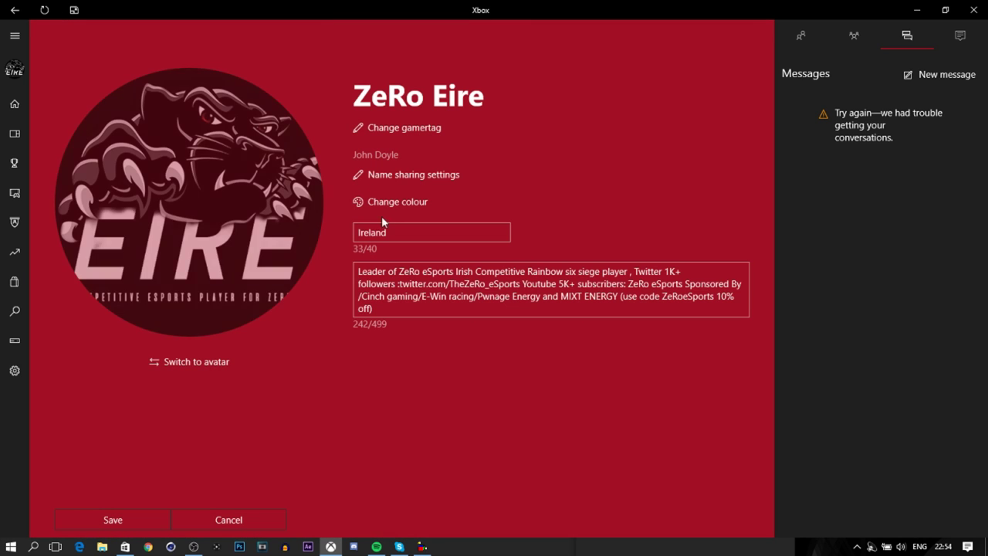
pyautogui.moveTo(214, 183)
pyautogui.click(195, 210)
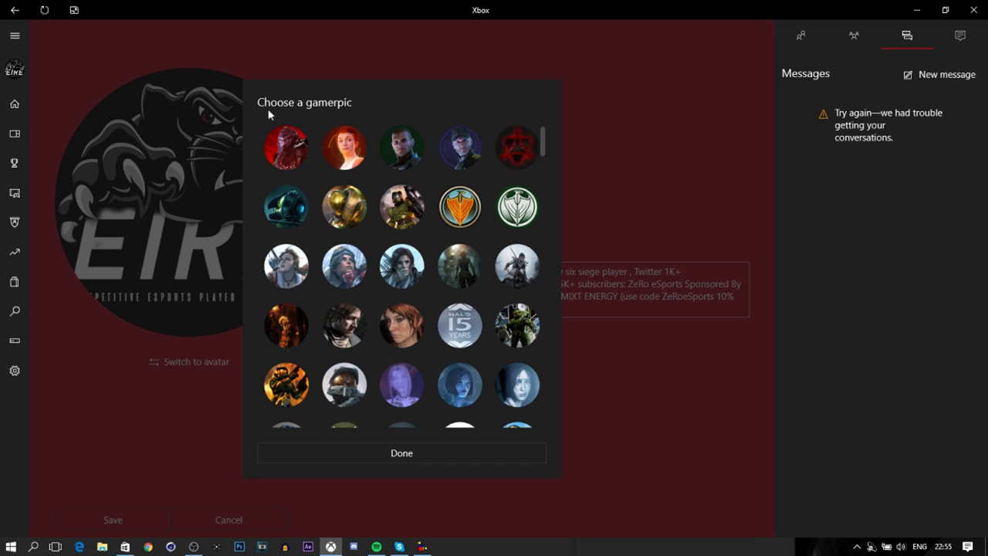
pyautogui.click(419, 454)
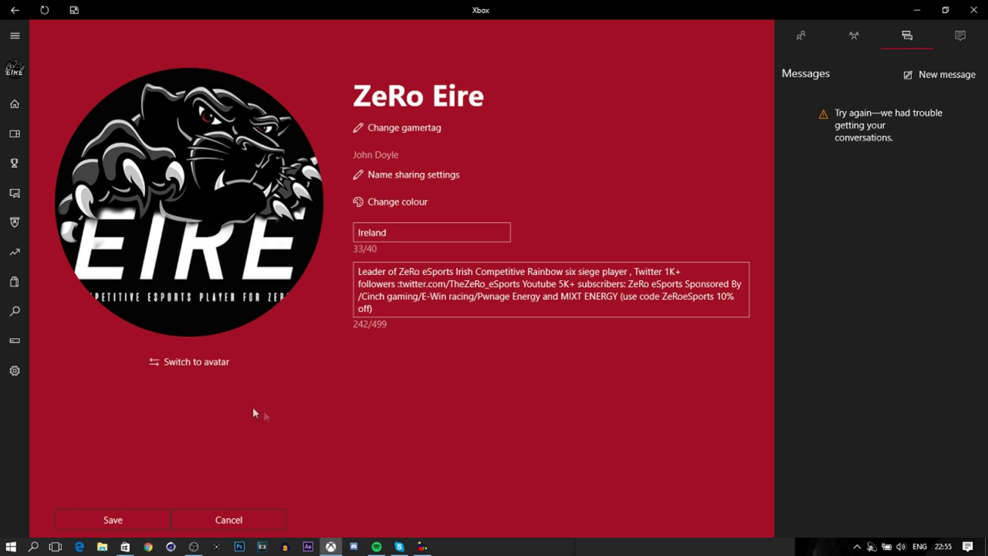
pyautogui.click(222, 519)
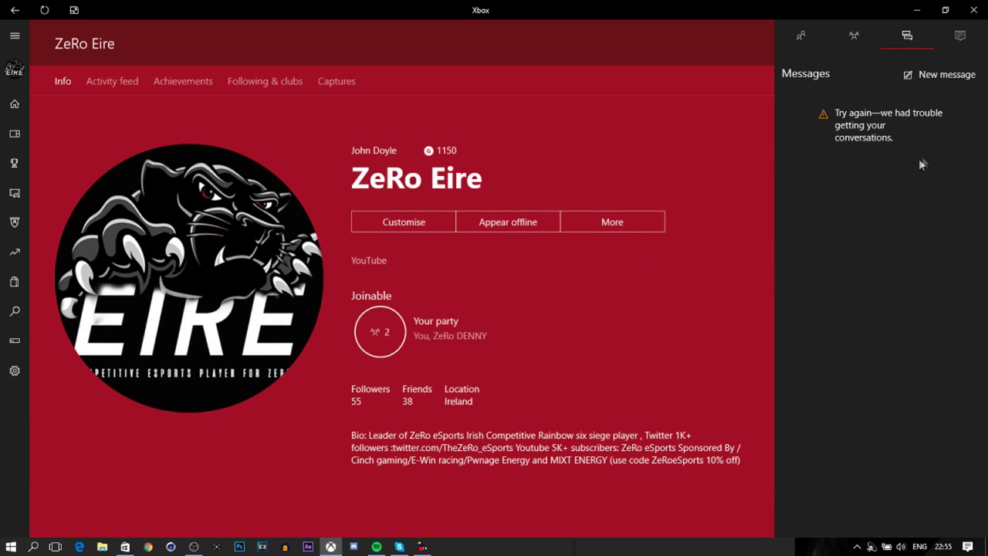
pyautogui.click(917, 11)
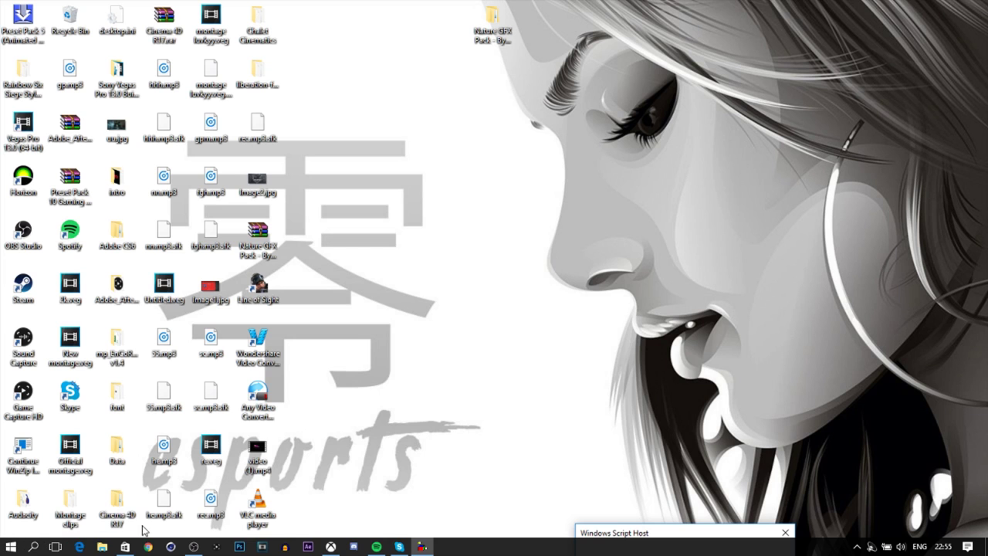
# - Find Xbox (beta) in the Windows Store by searching "xbox b", and launch the app
pyautogui.click(125, 547)
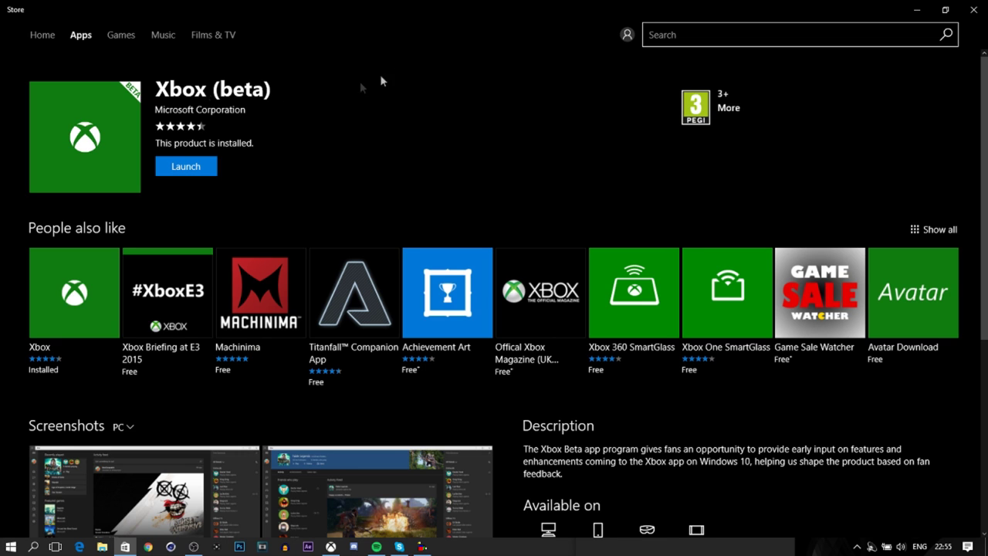
pyautogui.click(734, 31)
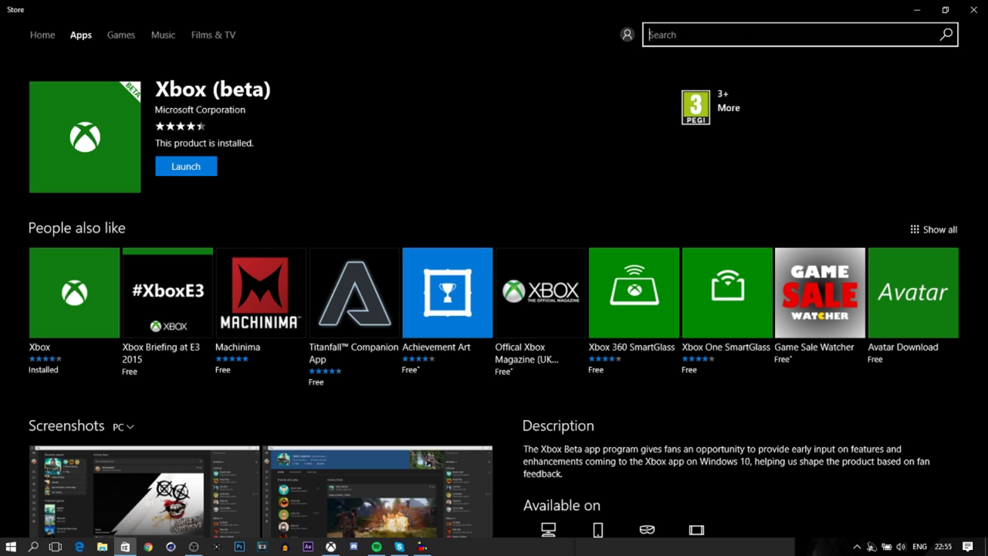
pyautogui.write('xbox b')
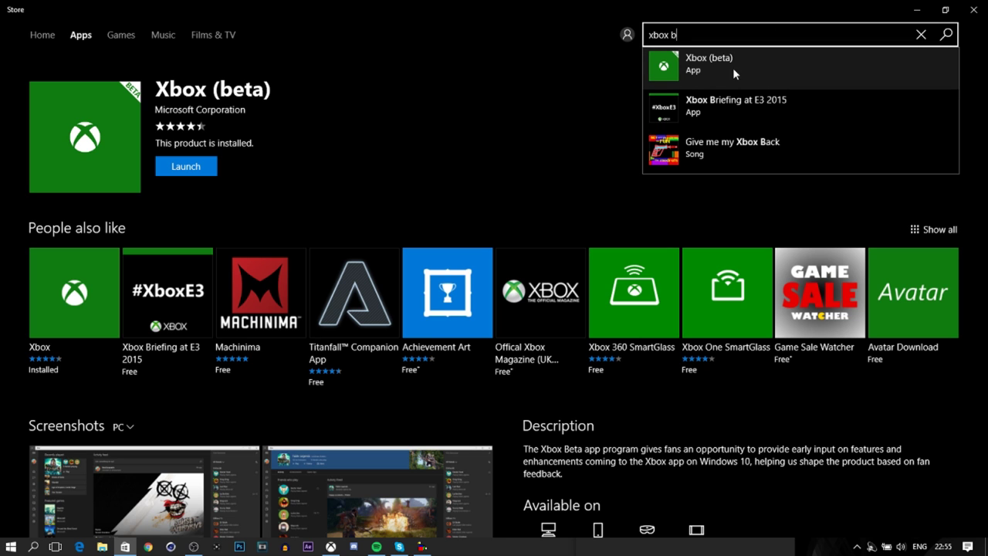
pyautogui.click(705, 70)
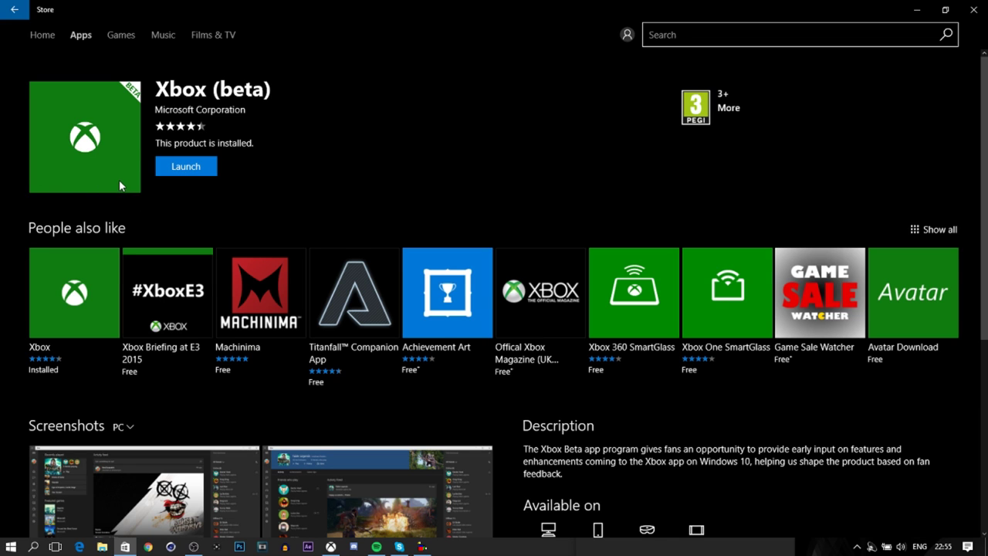
pyautogui.click(179, 166)
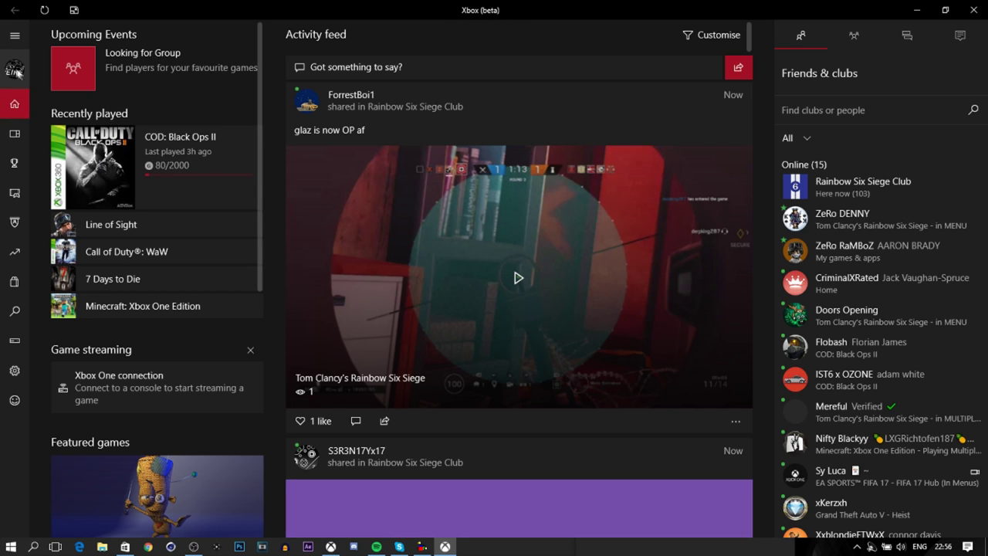
# - Open the gamerpic chooser from your own profile's customisation page in Xbox (beta)
pyautogui.click(15, 69)
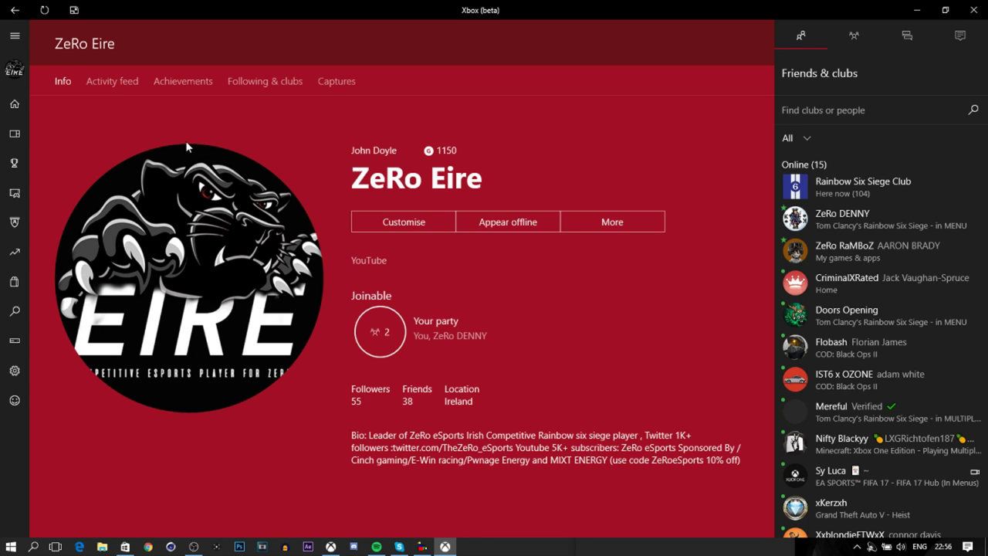
pyautogui.click(401, 222)
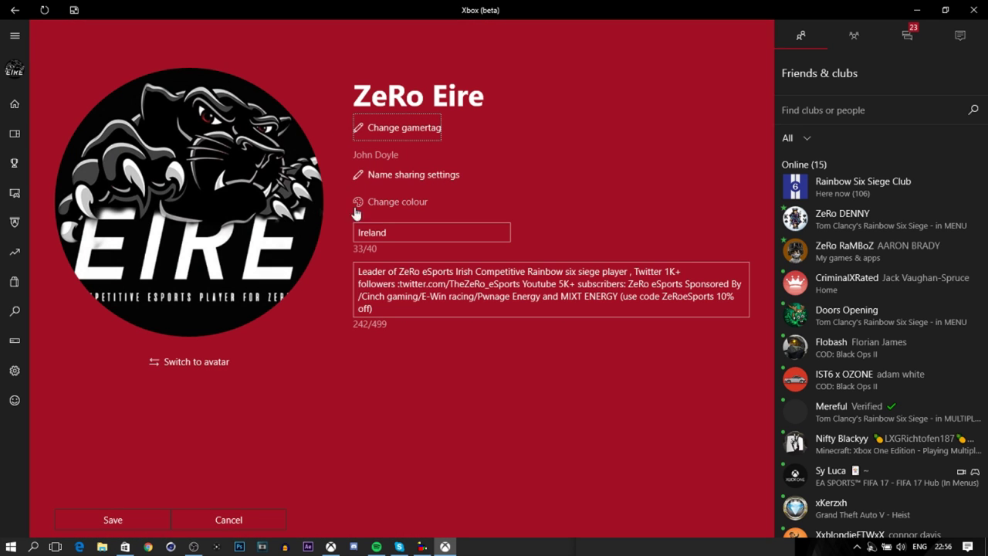
pyautogui.moveTo(188, 206)
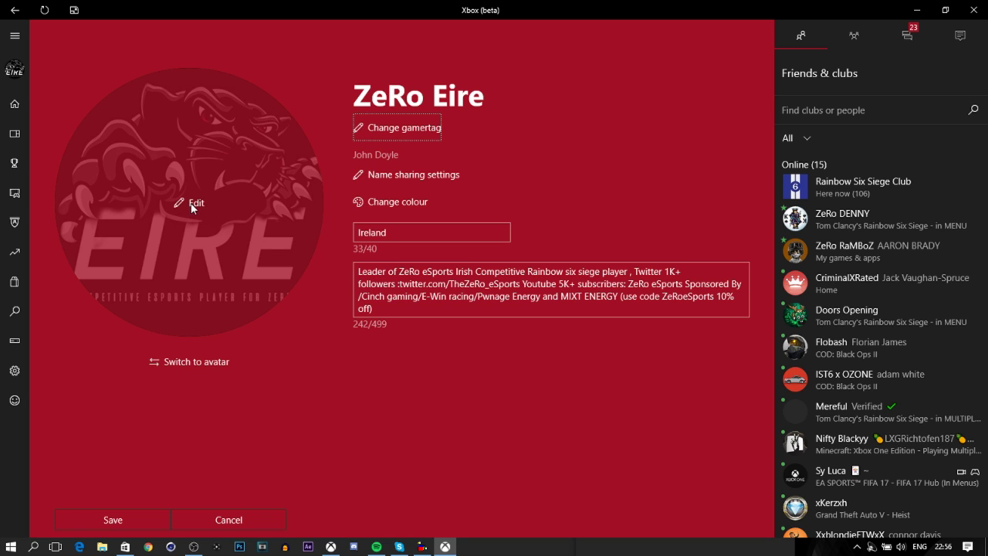
pyautogui.click(190, 202)
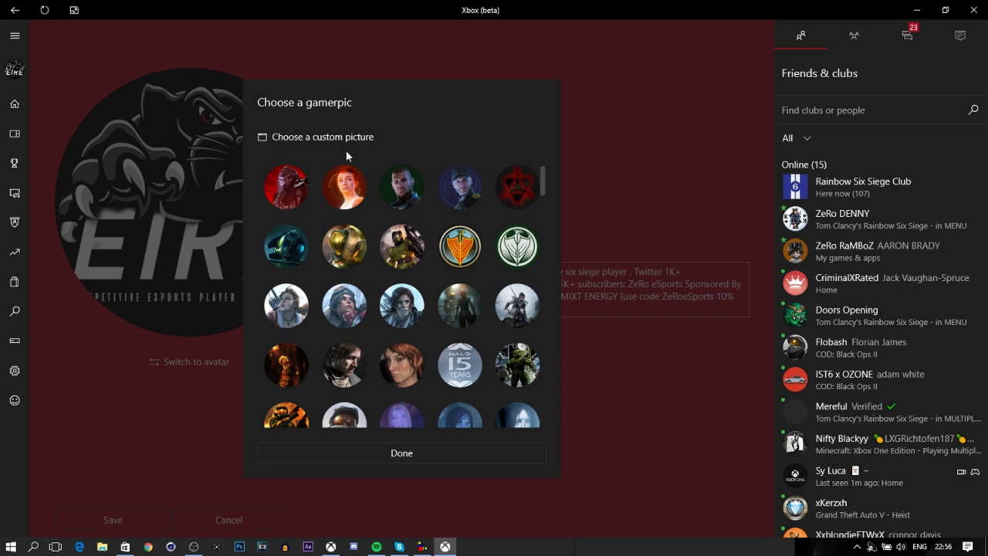
# - Load Eire gp.jpg from the rainbow folder as the custom gamerpic picture
pyautogui.click(318, 139)
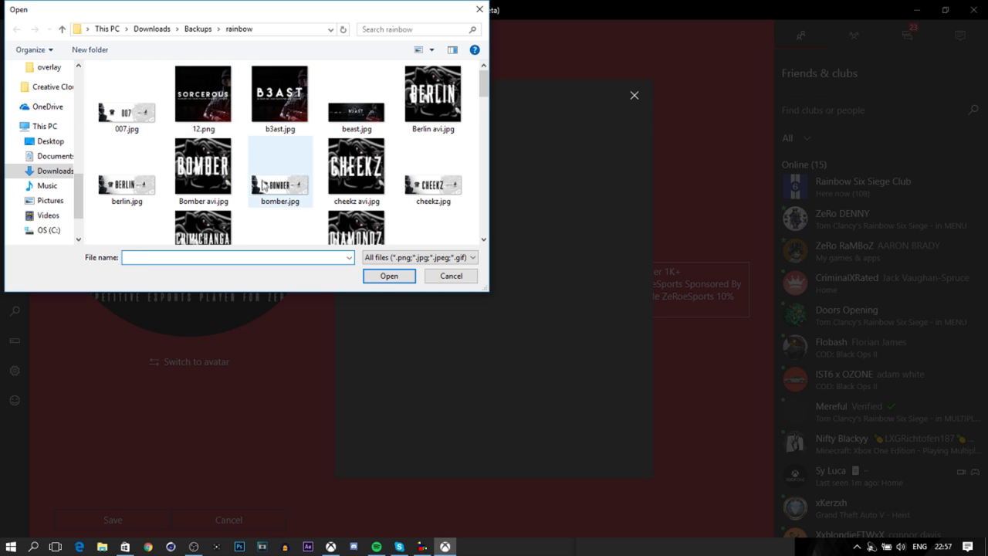
pyautogui.scroll(-2, 265, 183)
pyautogui.scroll(-4, 264, 184)
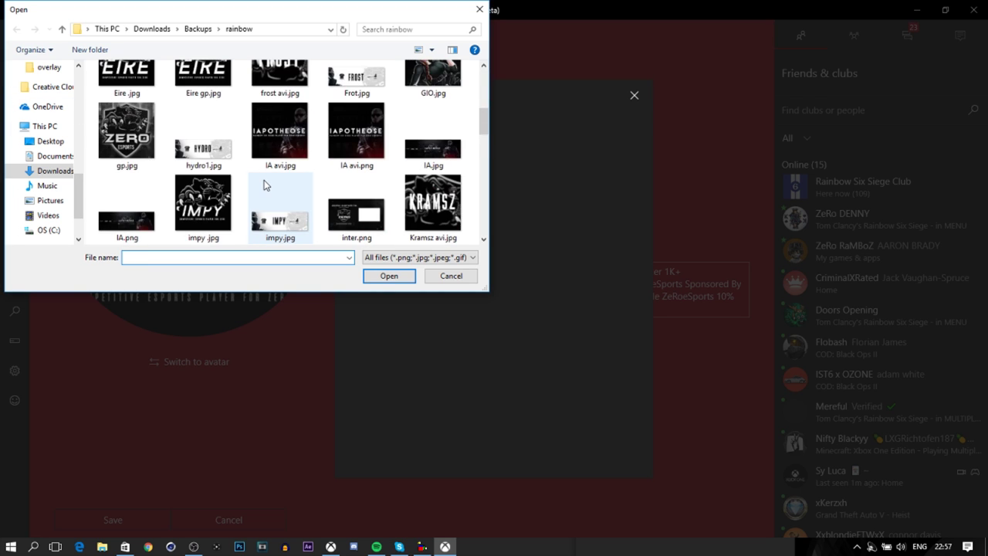
pyautogui.scroll(1, 265, 183)
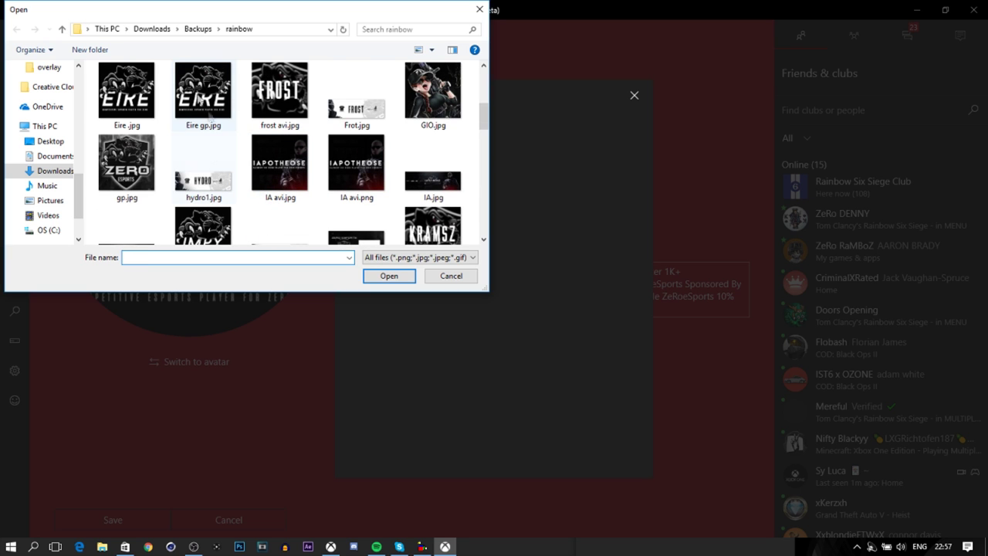
pyautogui.click(222, 102)
pyautogui.click(389, 277)
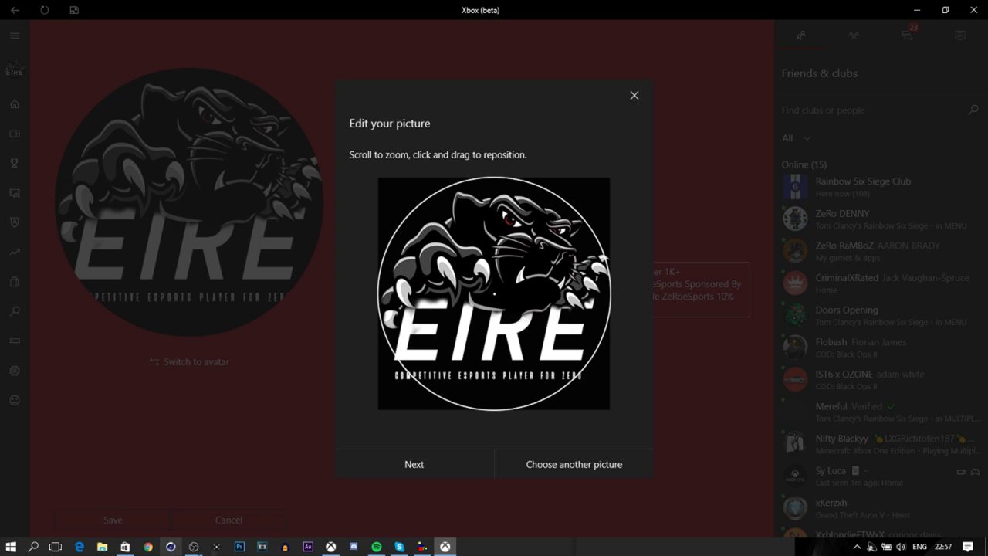
# - Switch to Photoshop and create a new 1080 × 1080 pixel document with a black background
pyautogui.click(246, 549)
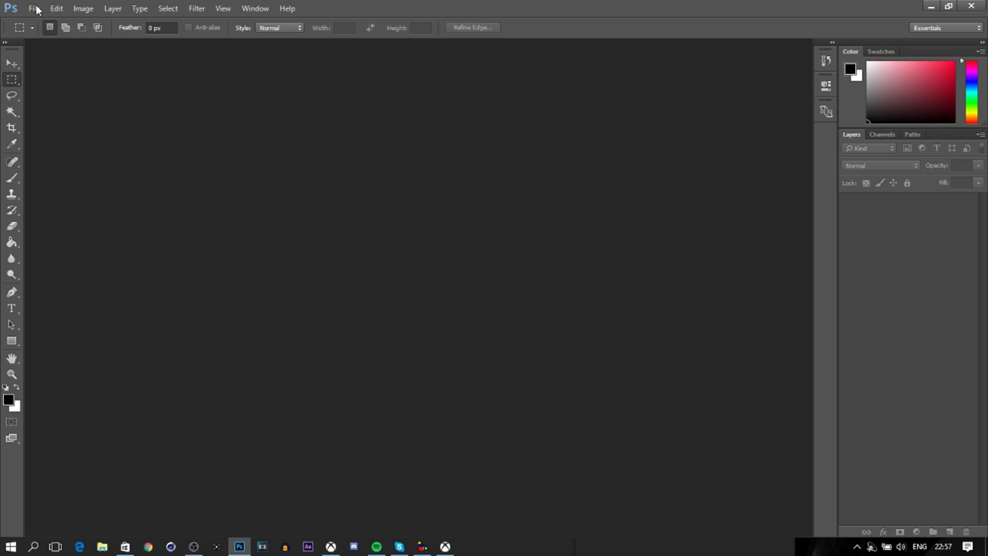
pyautogui.click(37, 9)
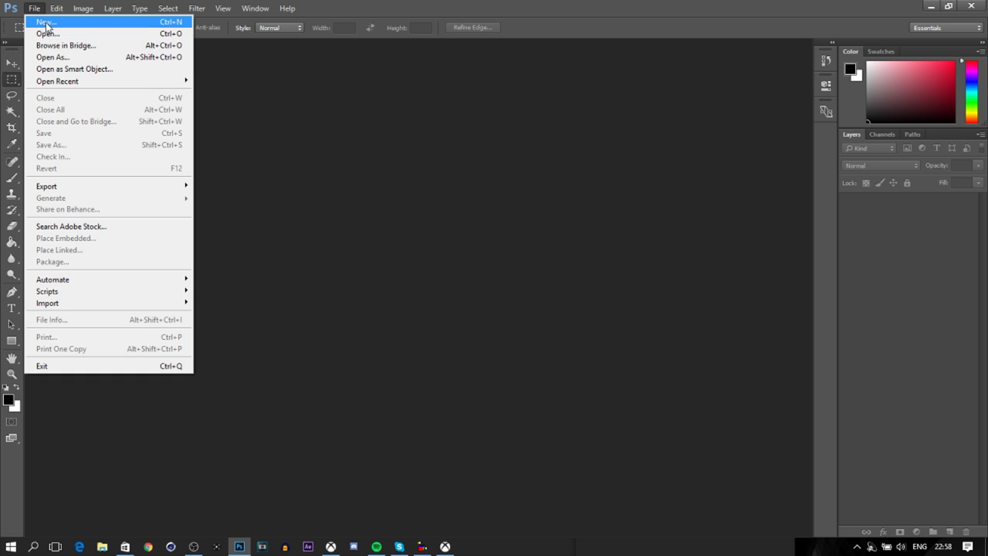
pyautogui.click(46, 25)
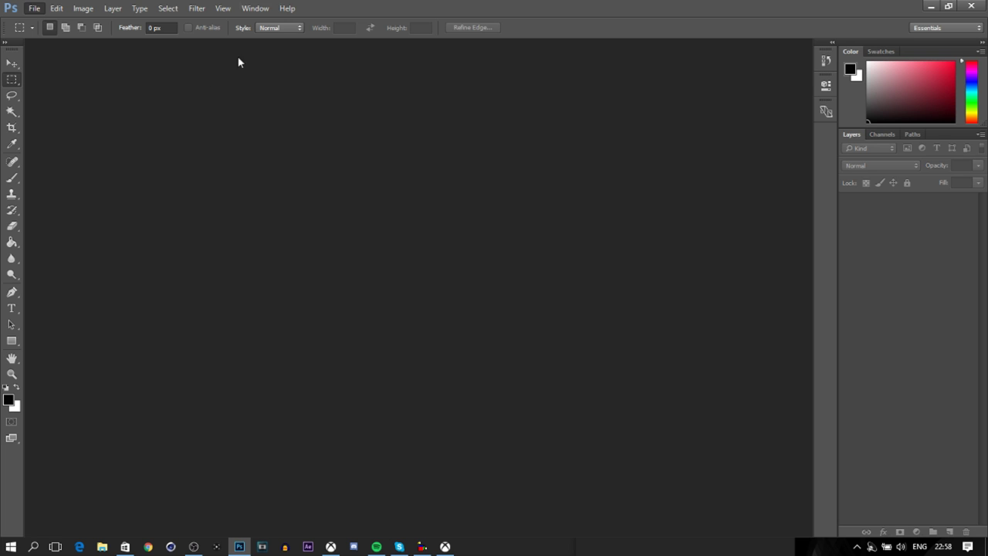
pyautogui.click(34, 8)
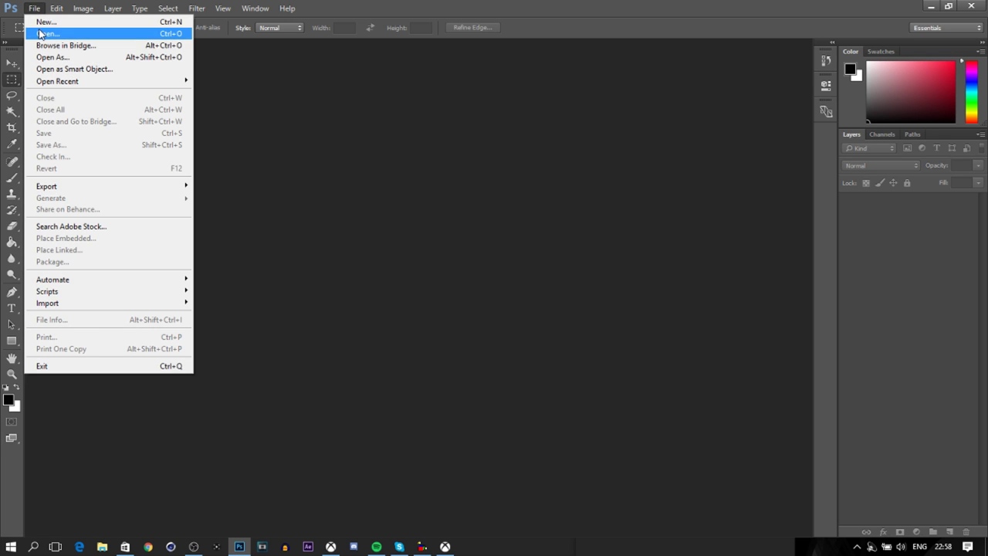
pyautogui.click(43, 23)
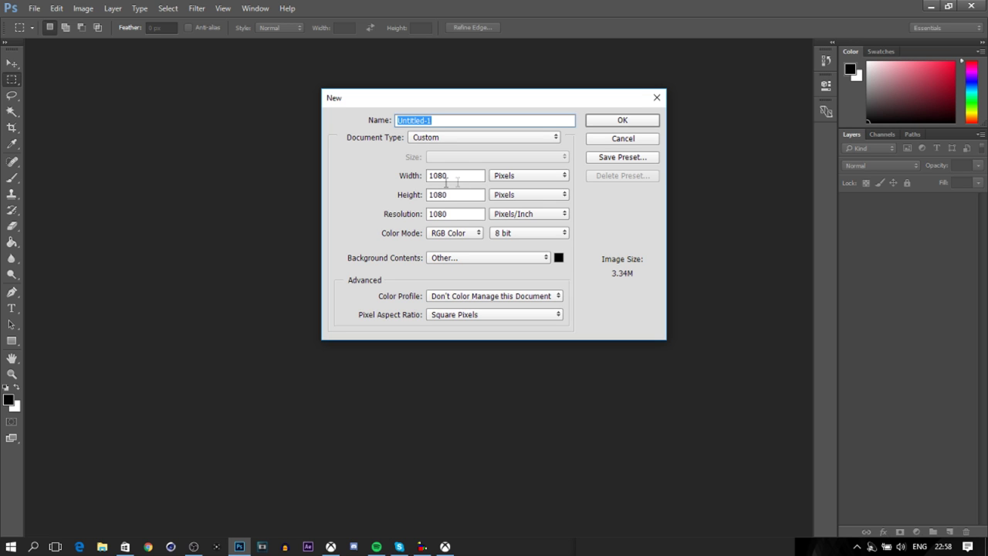
pyautogui.click(601, 120)
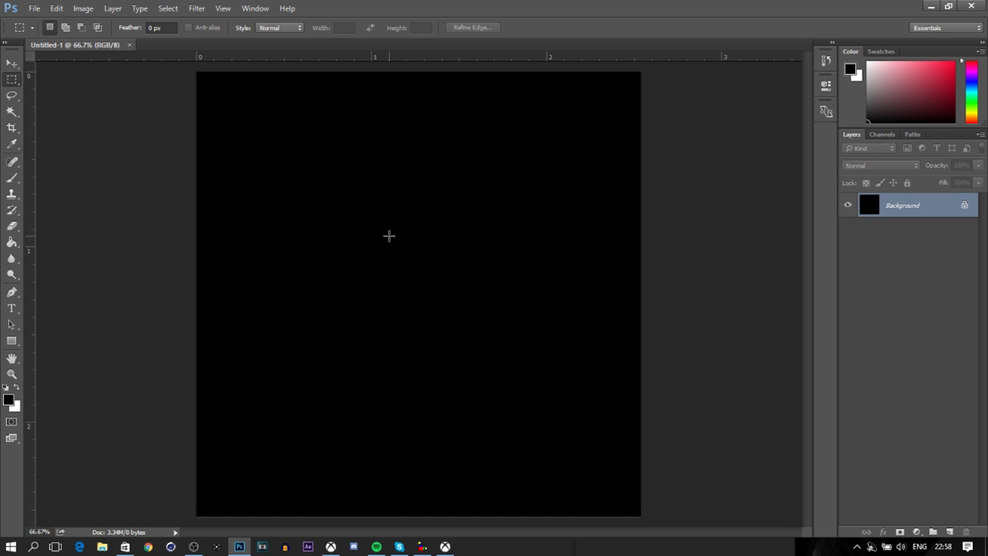
# - Place Eire .jpg from the rainbow folder as an embedded image filling the canvas
pyautogui.scroll(-2, 383, 234)
pyautogui.click(36, 7)
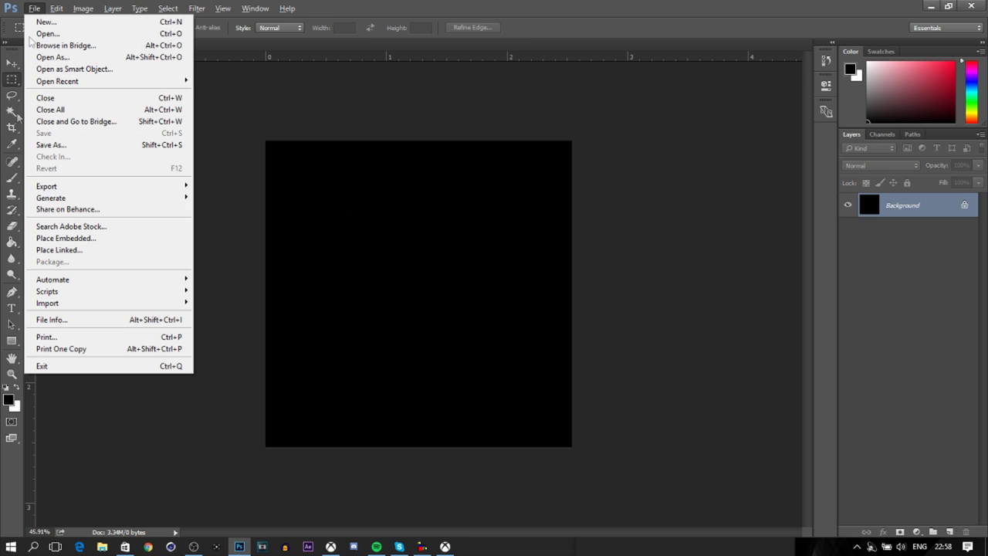
pyautogui.click(55, 236)
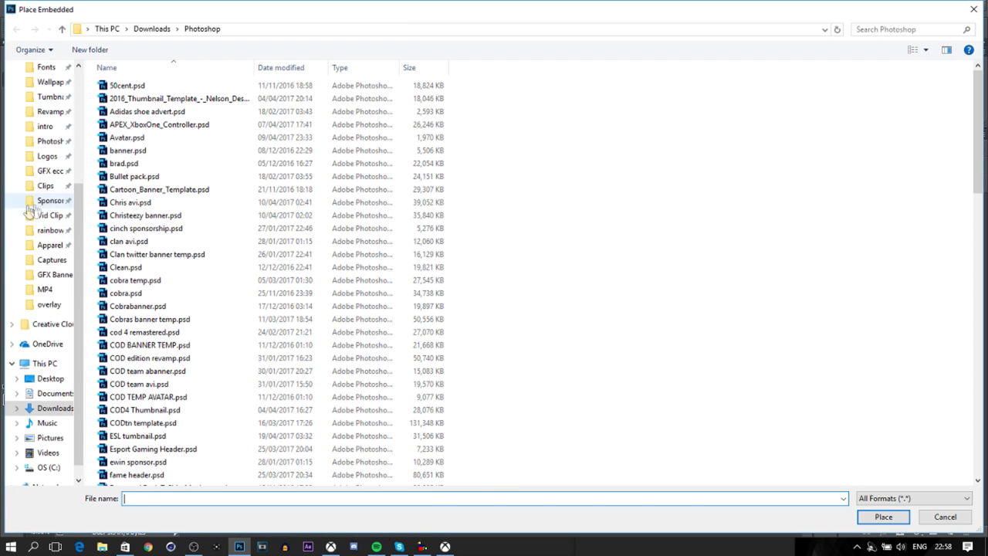
pyautogui.scroll(4, 48, 209)
pyautogui.scroll(-1, 43, 189)
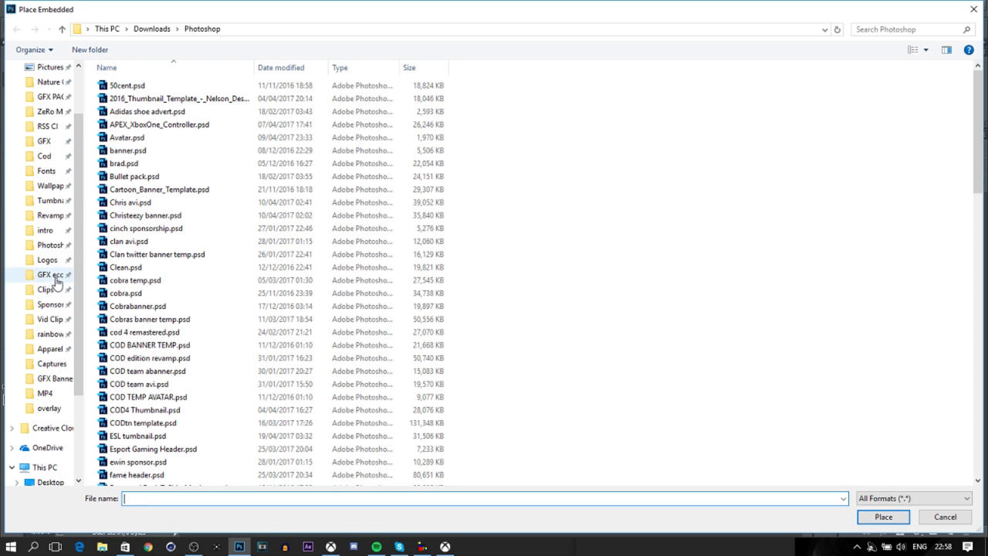
pyautogui.click(48, 334)
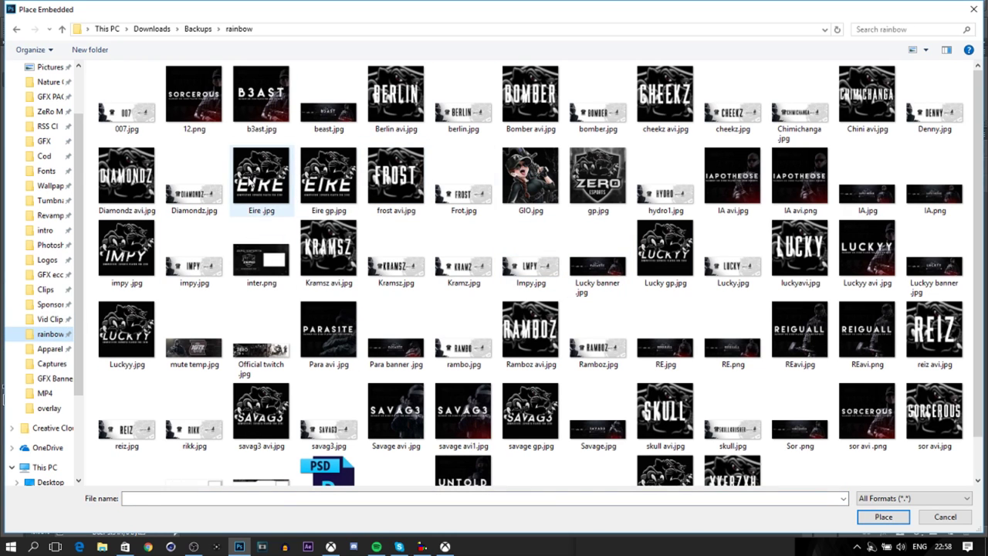
pyautogui.click(266, 178)
pyautogui.click(898, 522)
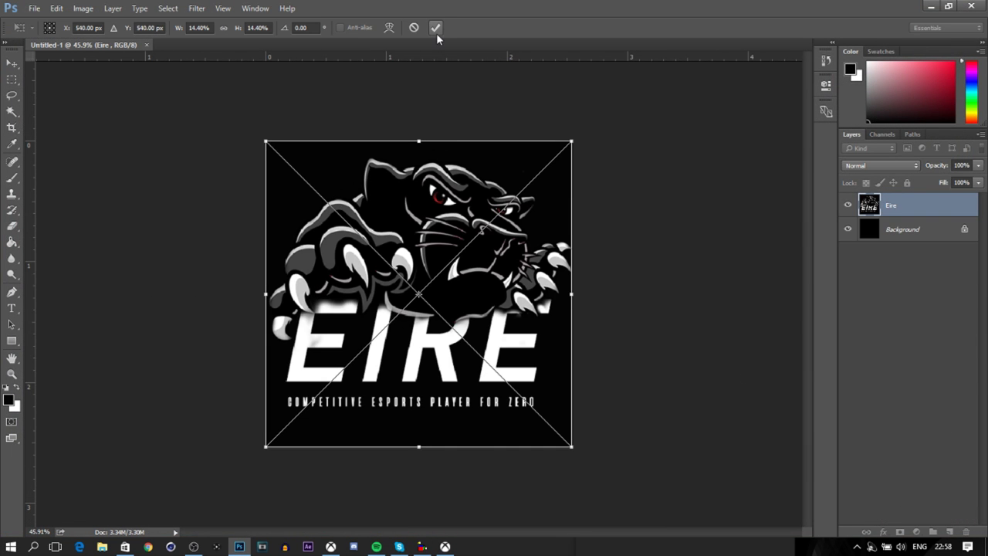
pyautogui.click(436, 31)
# - Choose PNG as the save format for the document, cancel the save and quit Photoshop without saving changes
pyautogui.click(32, 9)
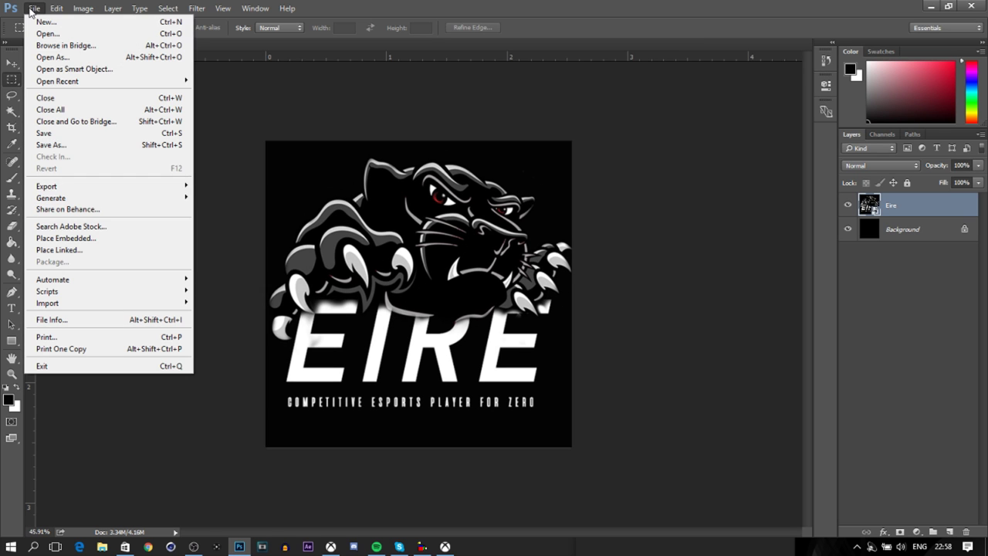
pyautogui.click(96, 145)
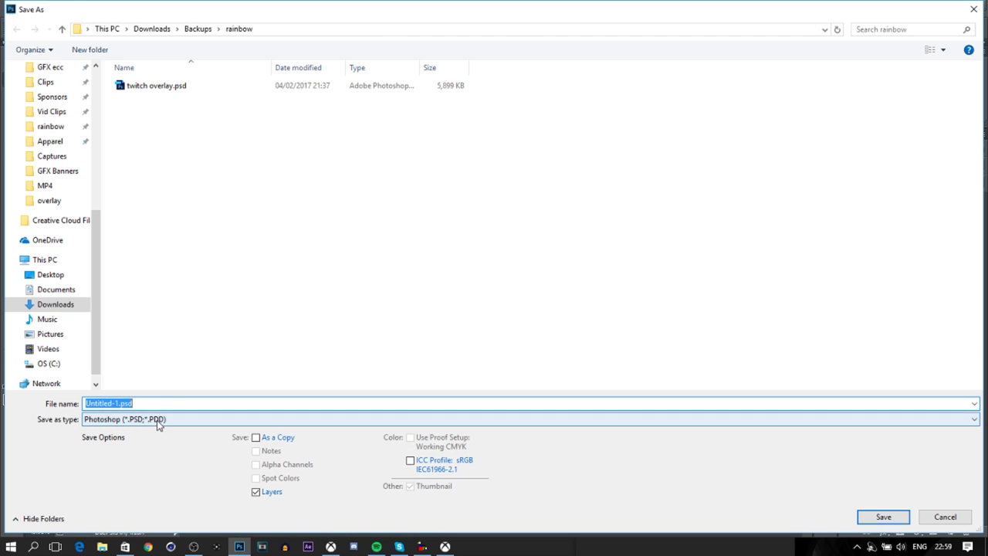
pyautogui.click(159, 420)
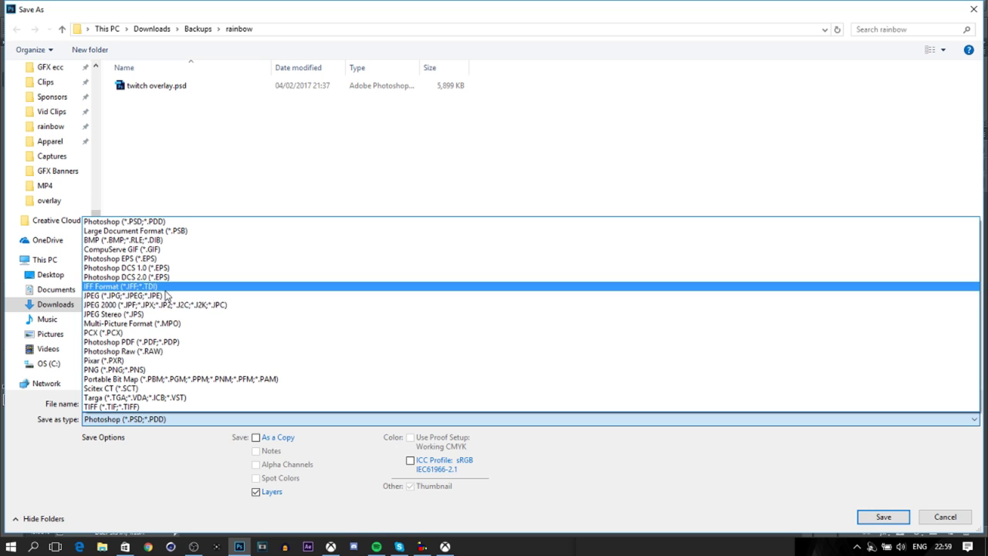
pyautogui.click(116, 360)
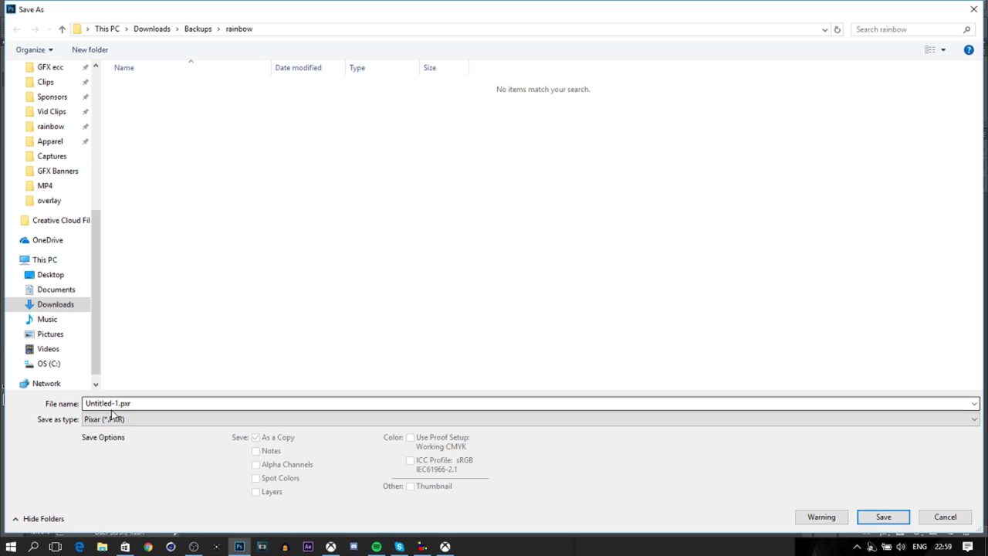
pyautogui.click(112, 417)
pyautogui.click(110, 374)
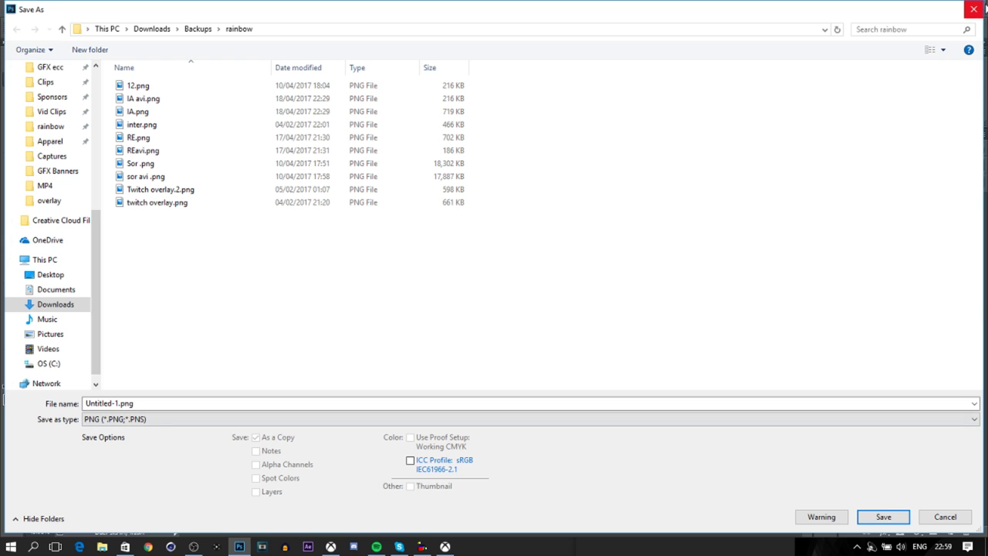
pyautogui.click(974, 9)
pyautogui.click(972, 7)
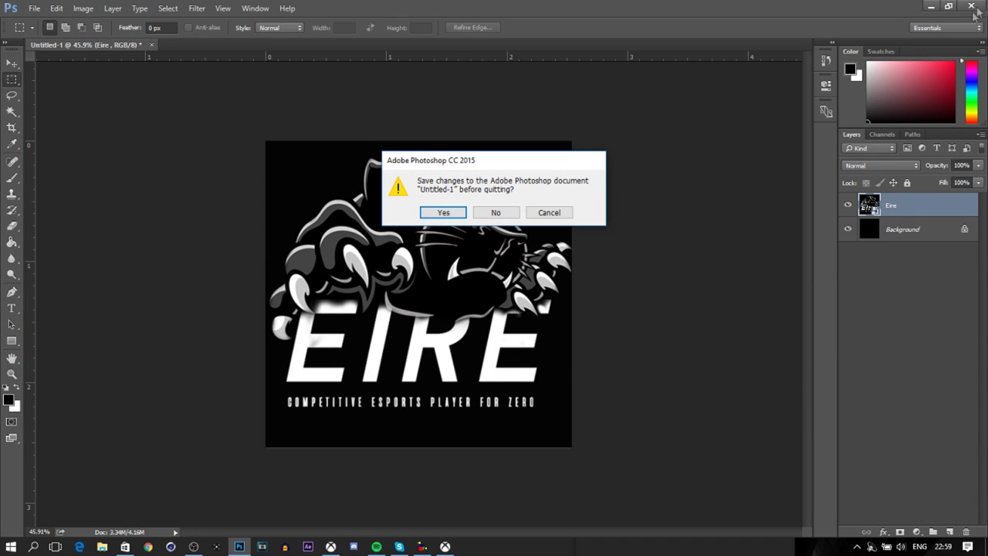
pyautogui.click(498, 214)
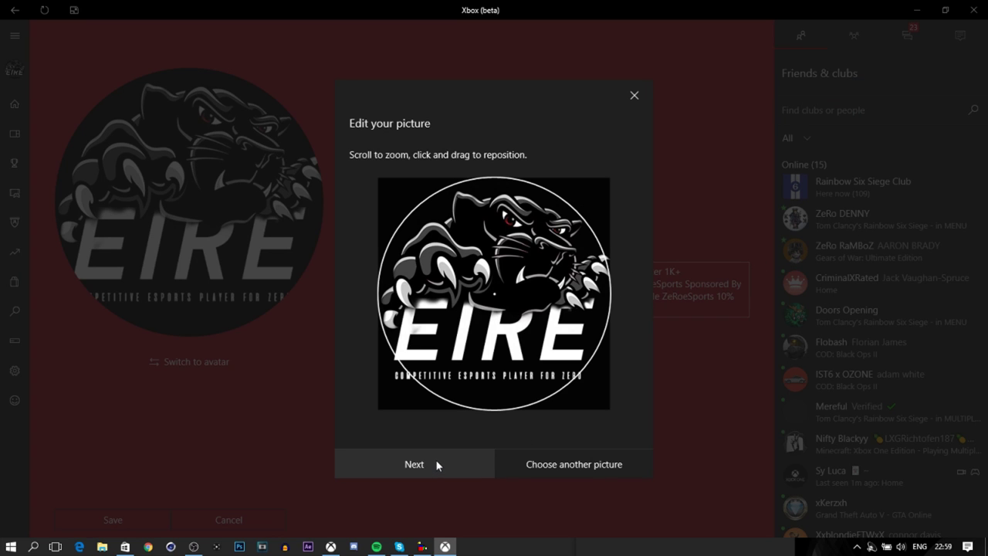
# - Accept the picture's framing in Xbox (beta) and upload it as the new gamerpic
pyautogui.click(436, 460)
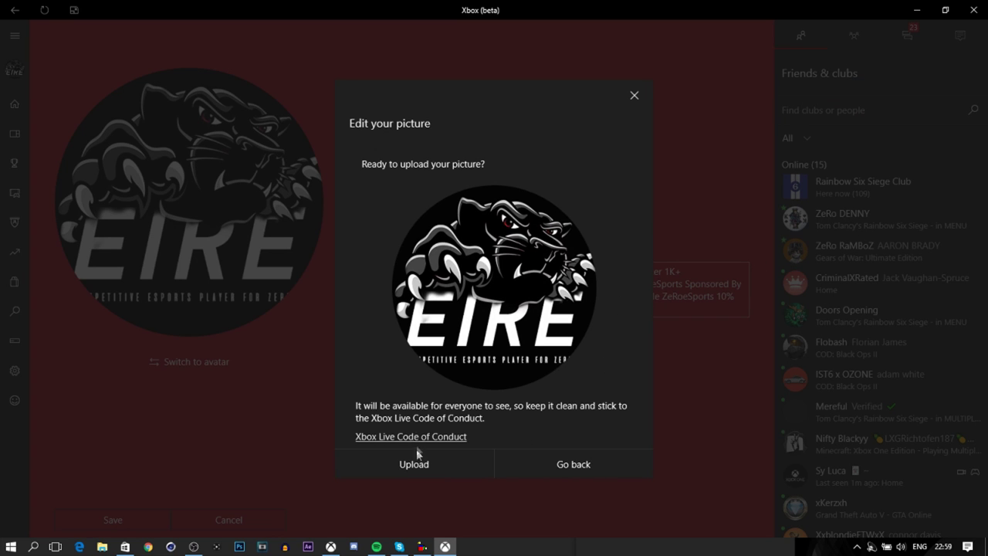
pyautogui.click(413, 470)
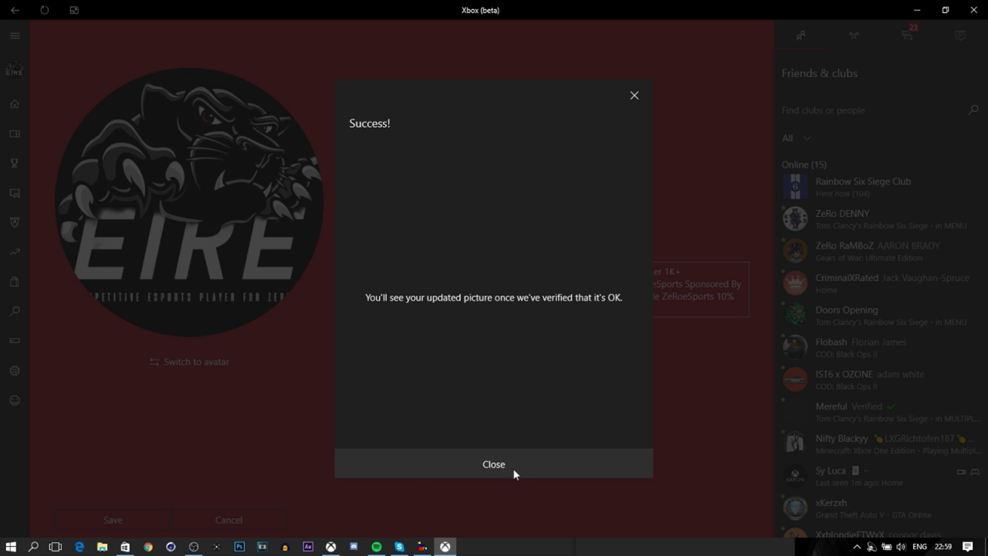
pyautogui.click(473, 452)
pyautogui.moveTo(274, 195)
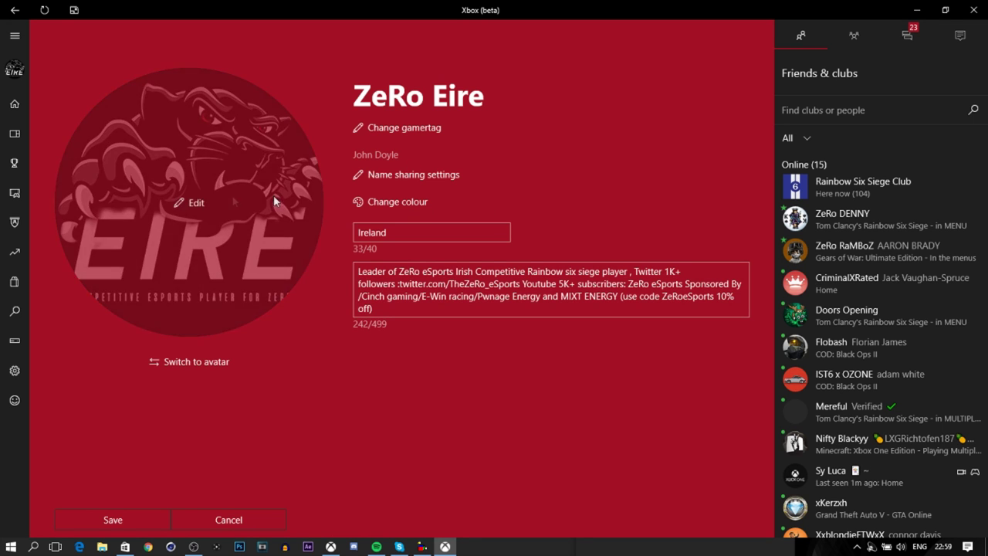